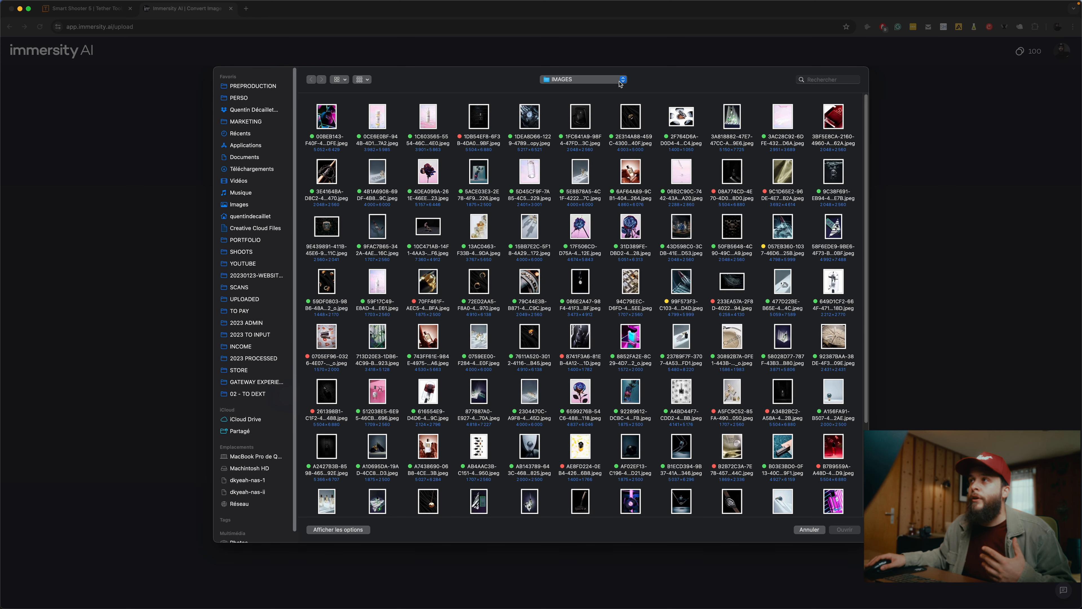
Upload the 20200816 portrait of the woman in silver standing in a landscape from __PORTFOLIO > BEAUTY 2024 > IMAGES$.
click(584, 80)
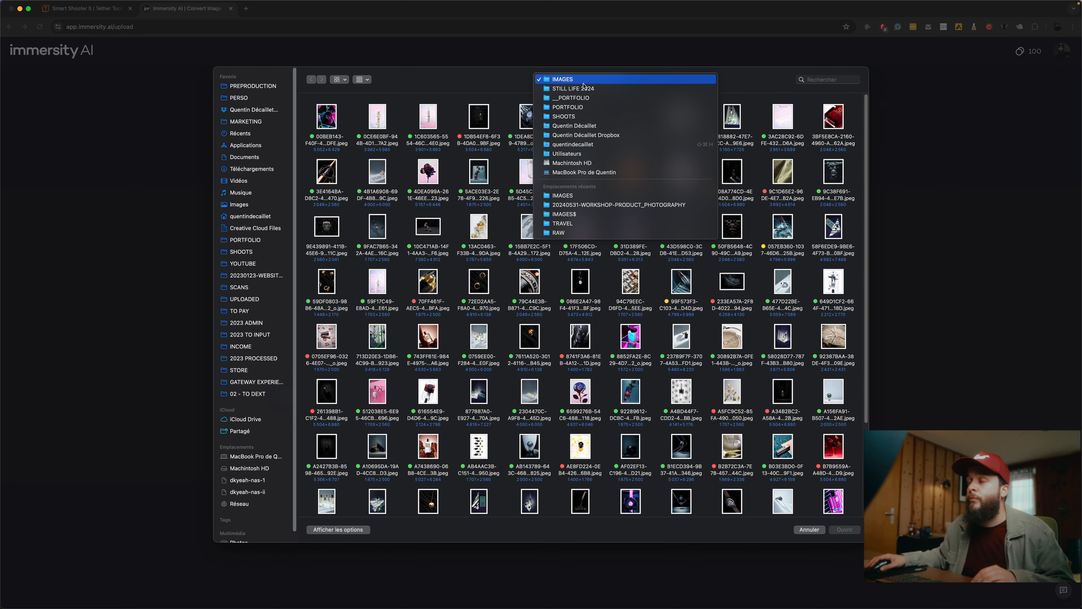
click(573, 98)
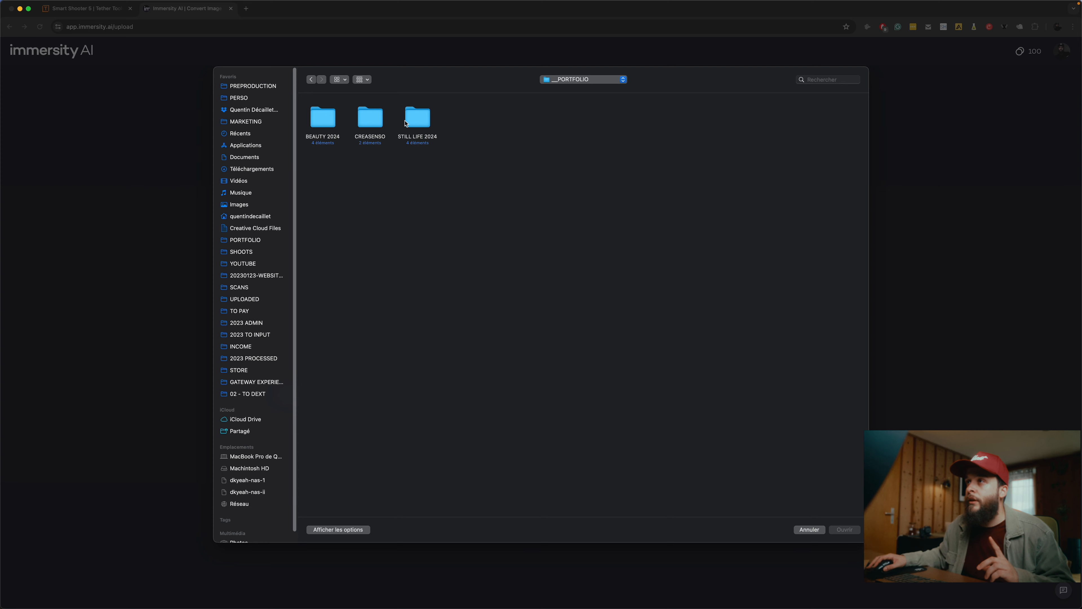
double_click(310, 117)
click(464, 116)
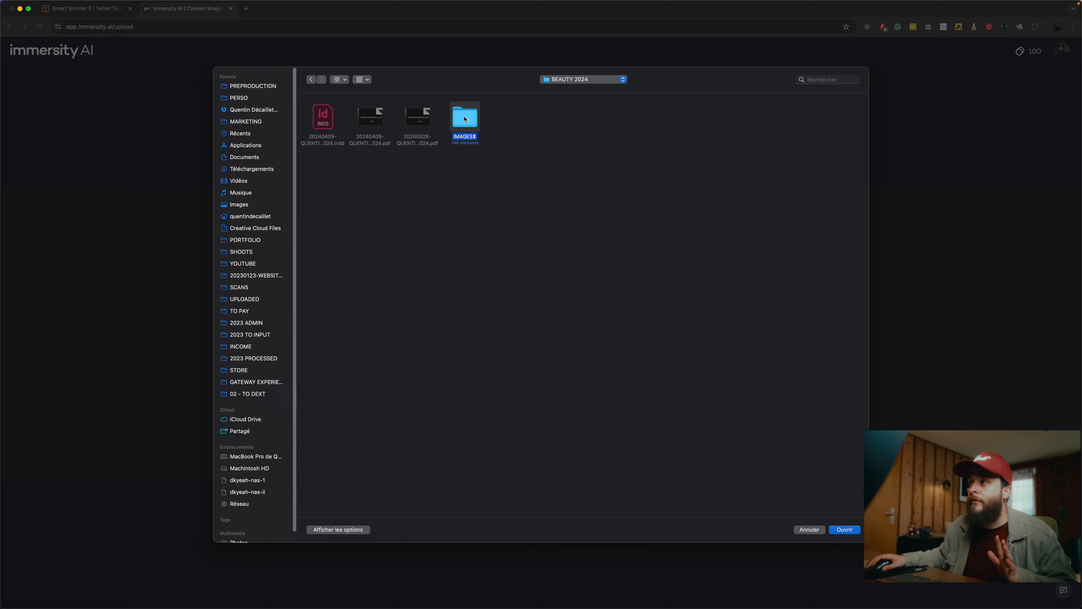
double_click(465, 116)
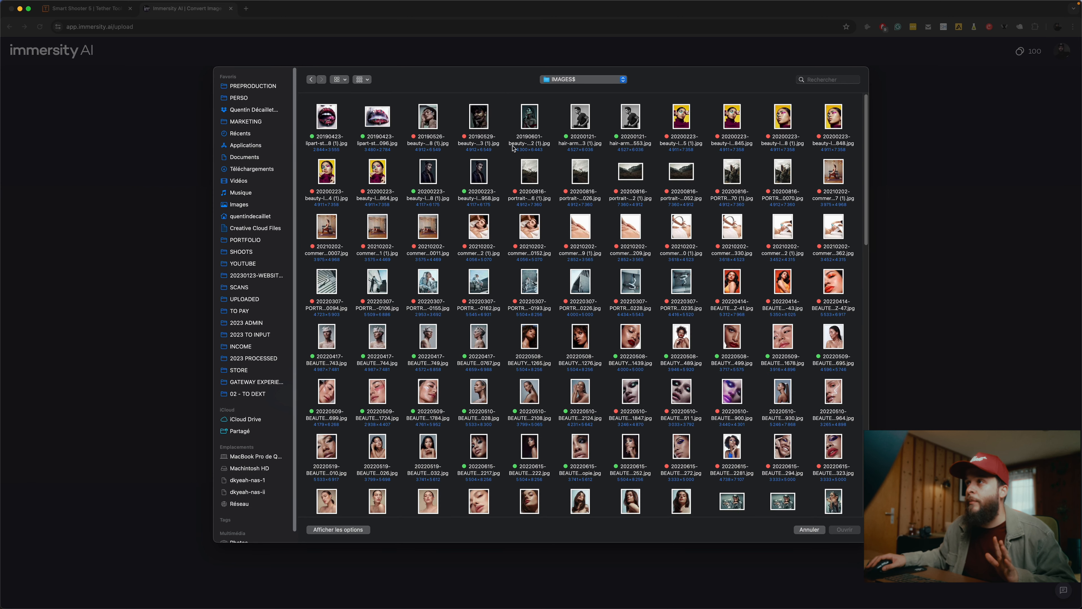
click(529, 174)
double_click(530, 174)
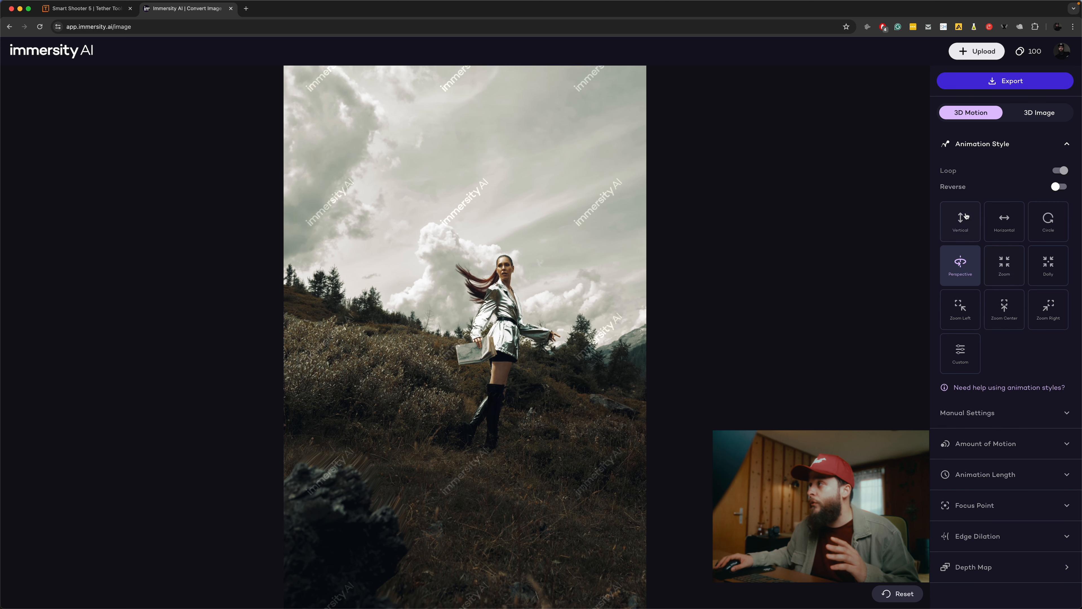
Preview the Vertical, Circle and Zoom animation styles, then apply Zoom Center and inspect its manual settings.
click(966, 224)
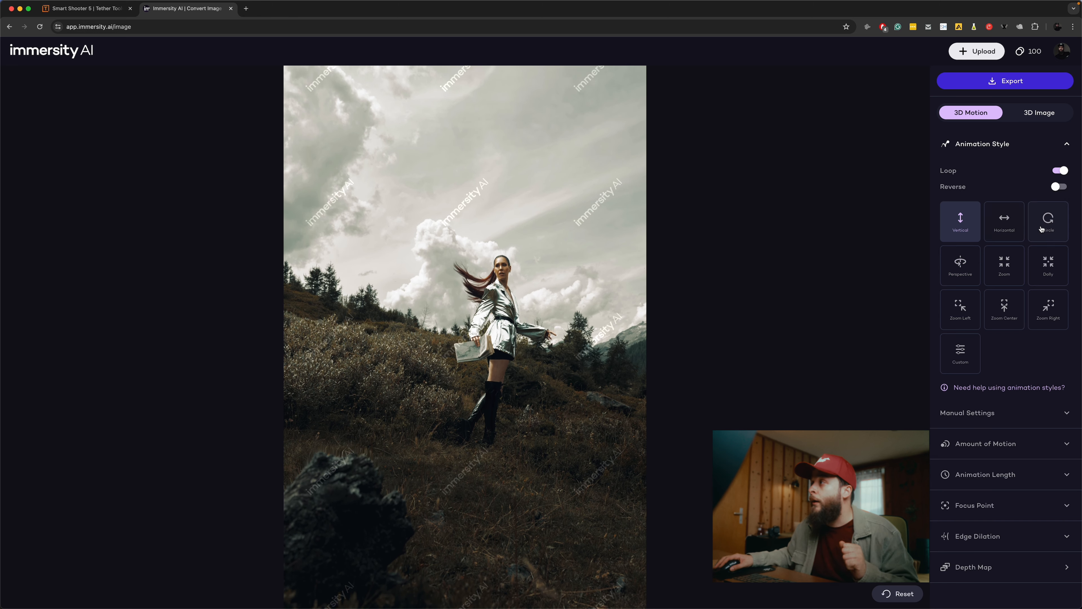
click(1049, 219)
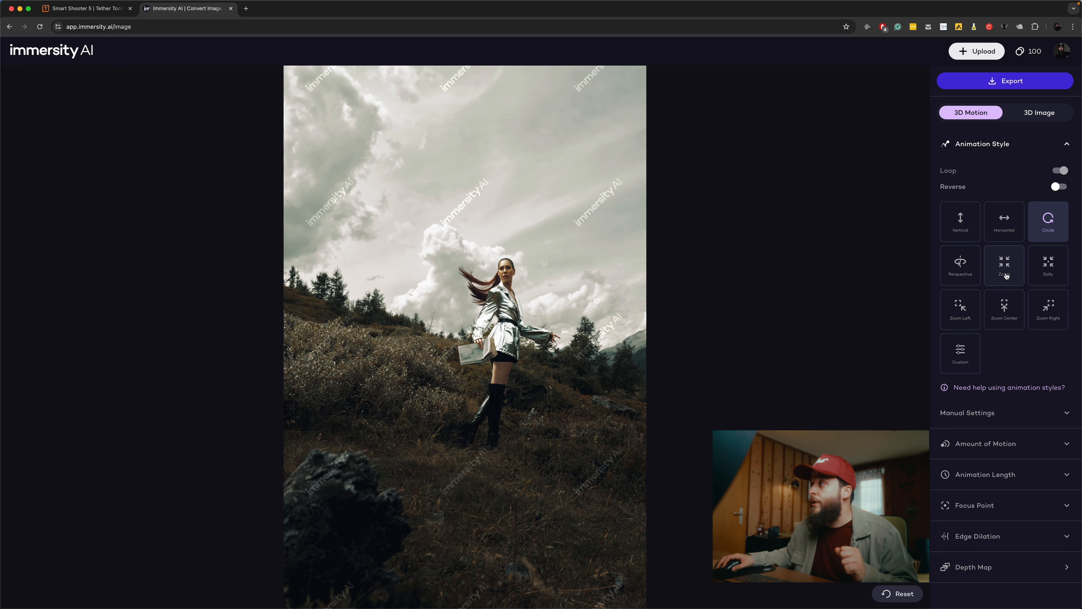
click(1008, 273)
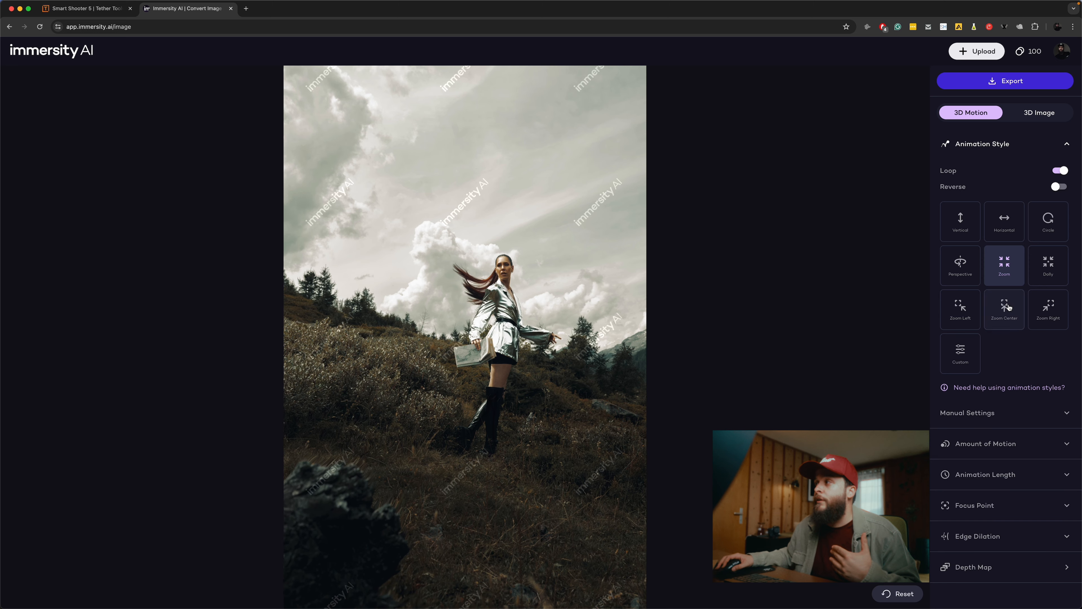
click(1000, 319)
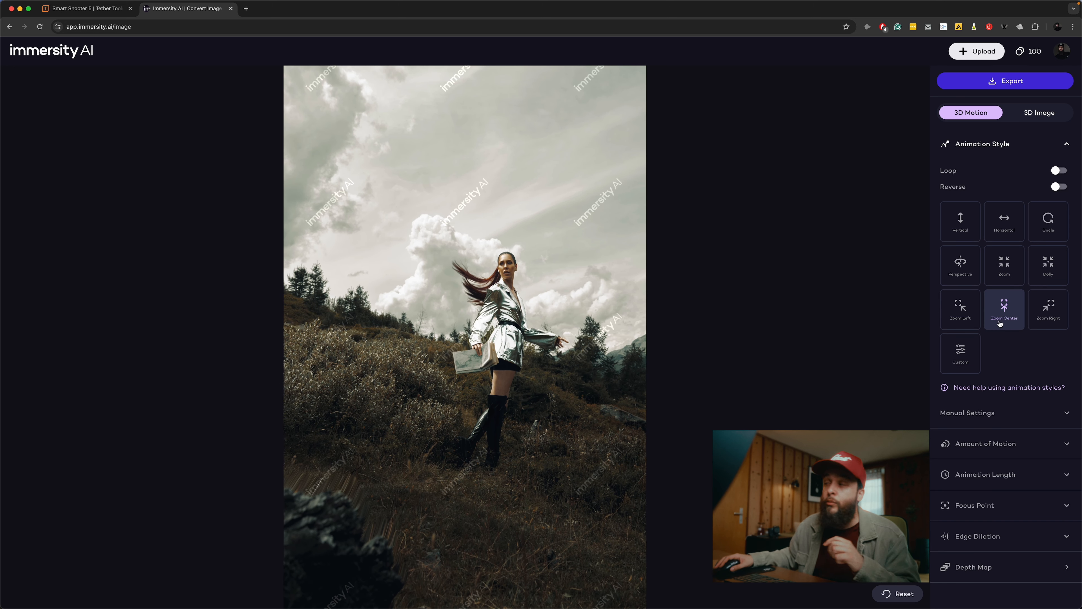
click(962, 353)
scroll(976, 375, down, 3)
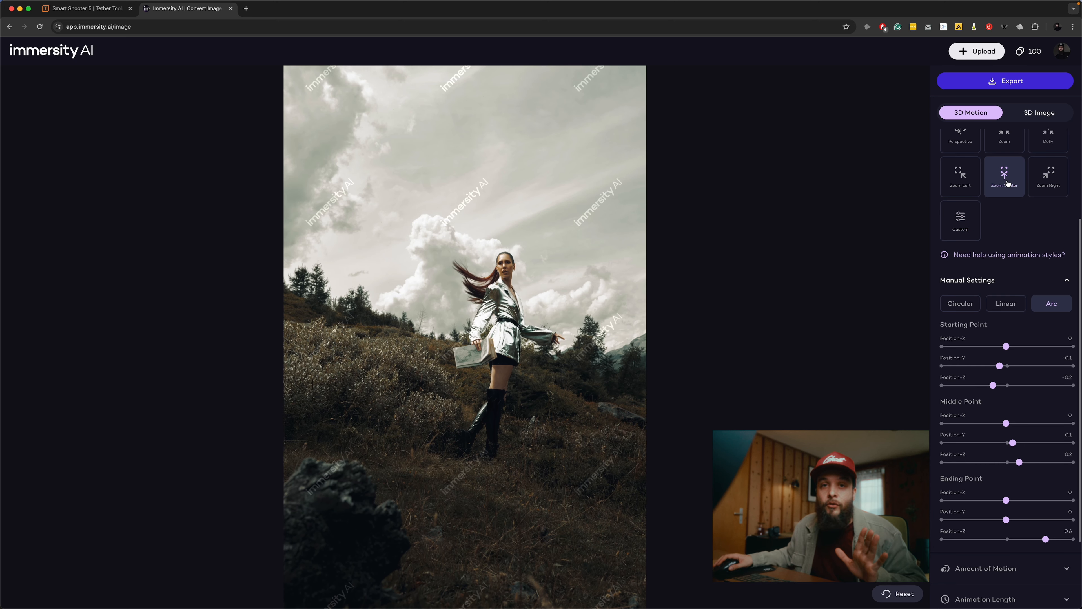
click(980, 280)
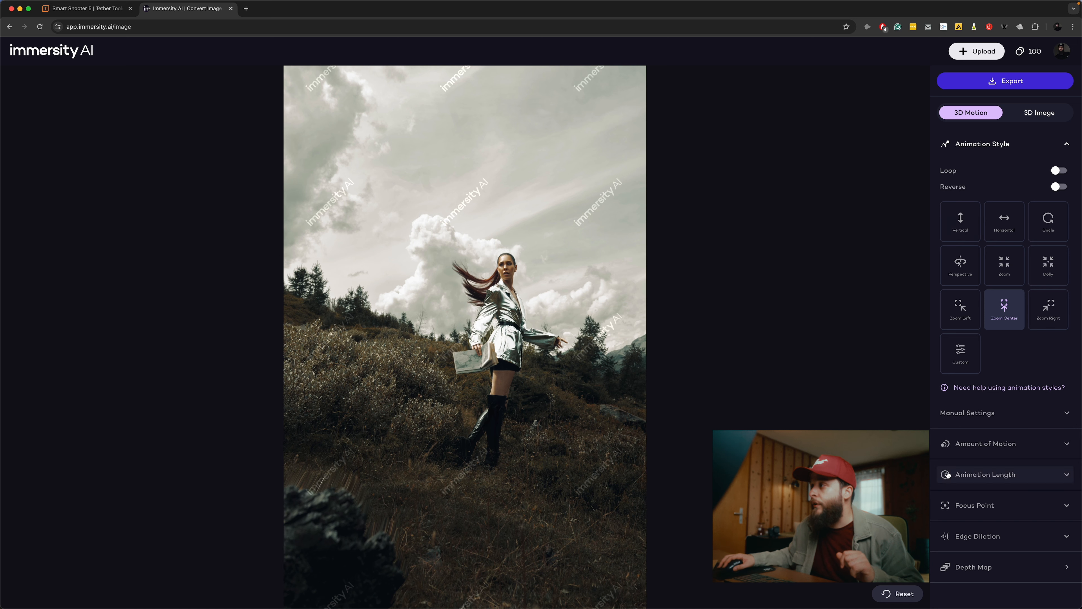
Try several amounts of motion up to 100%, then set Amount of Motion to 24% and Animation Length to 10 s.
click(982, 444)
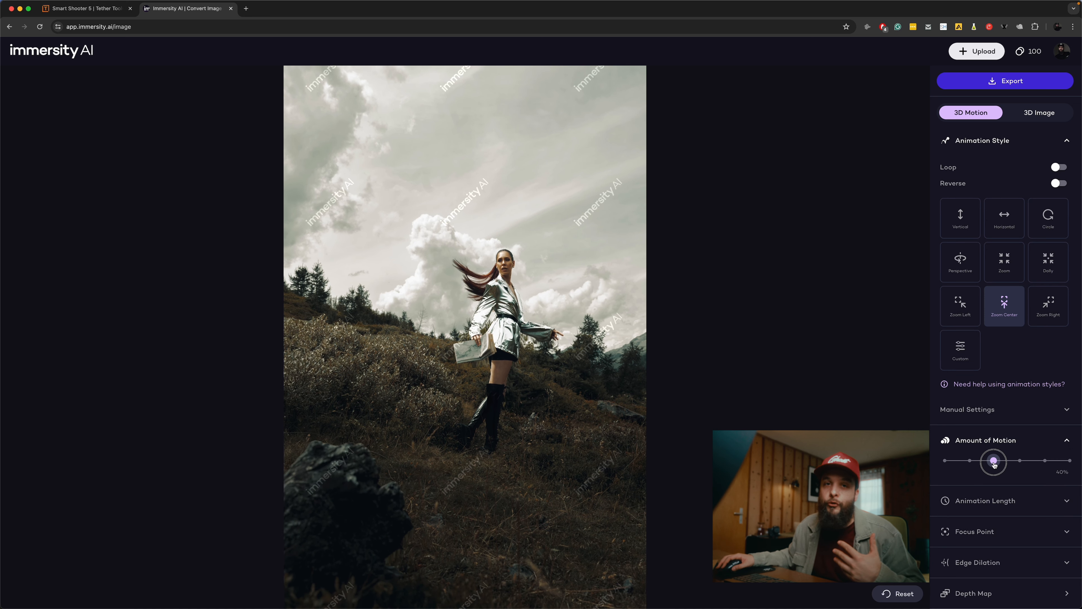
drag(994, 463, 1069, 460)
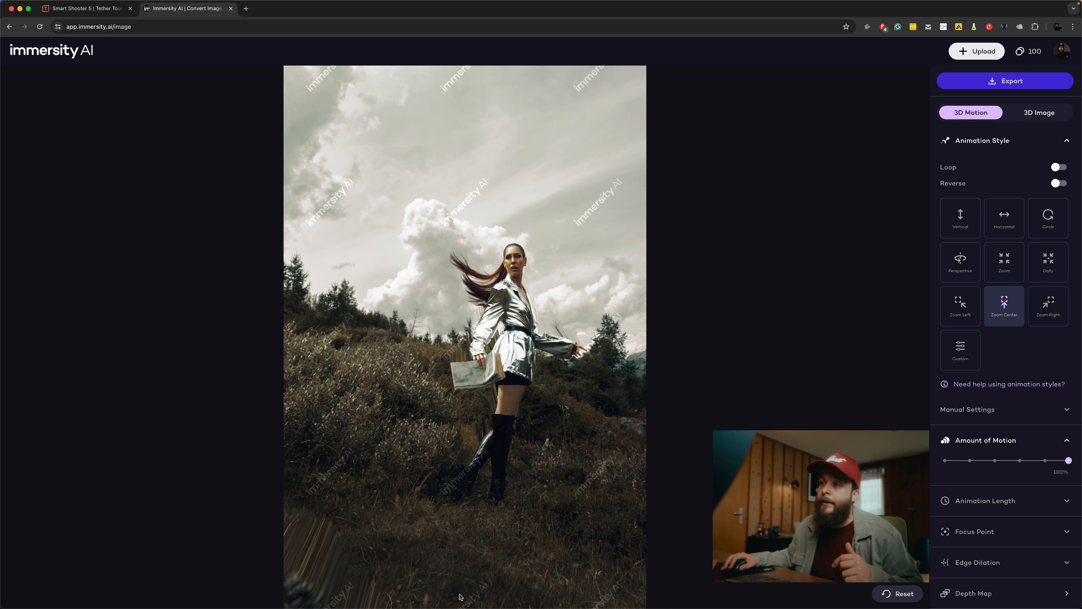
click(967, 462)
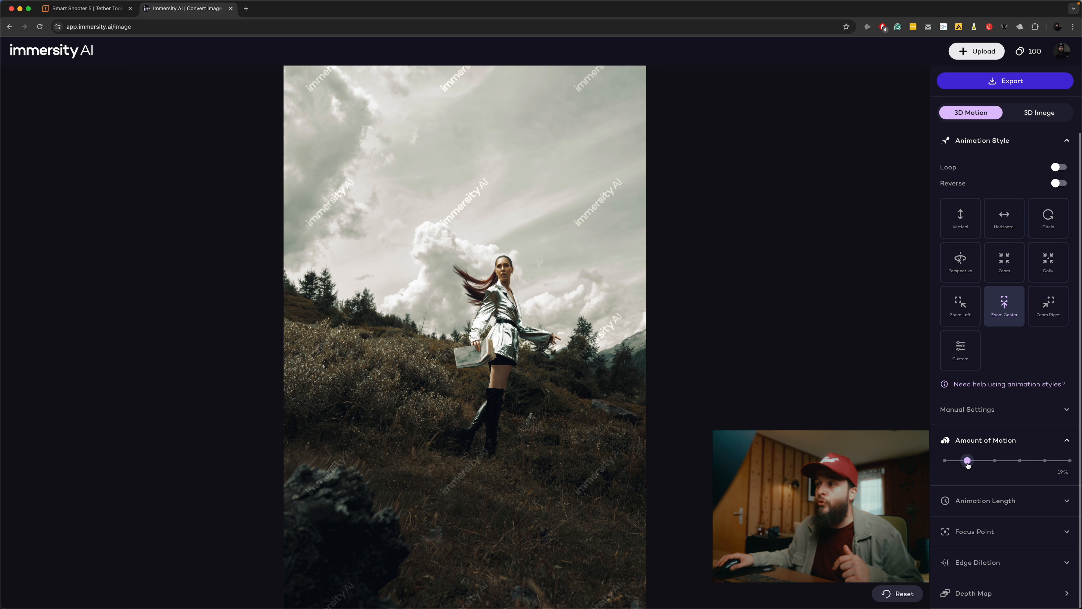
drag(969, 465, 997, 461)
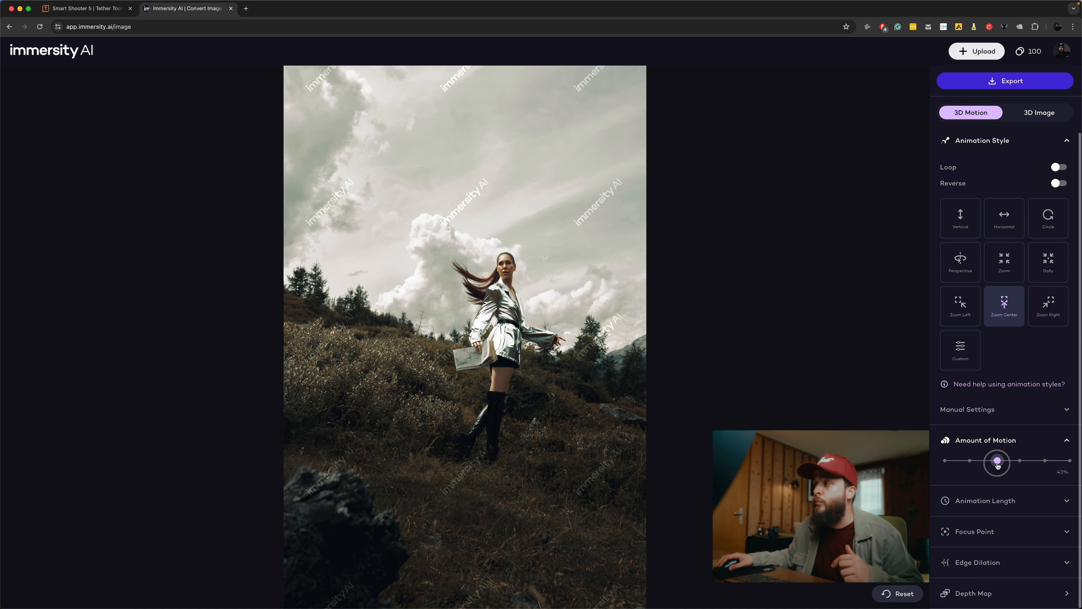
click(979, 503)
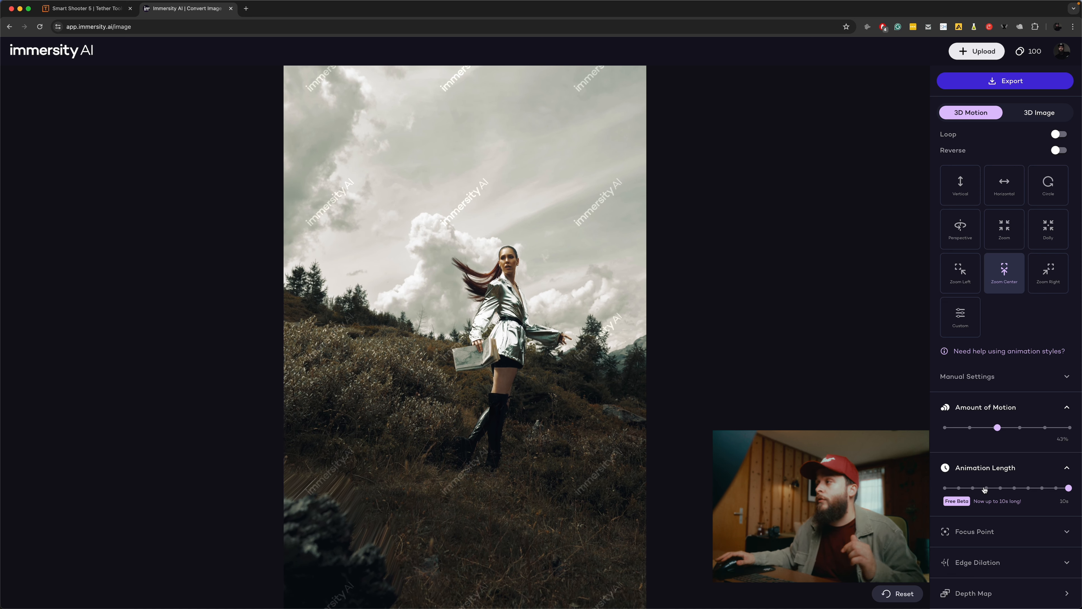
drag(997, 427, 974, 428)
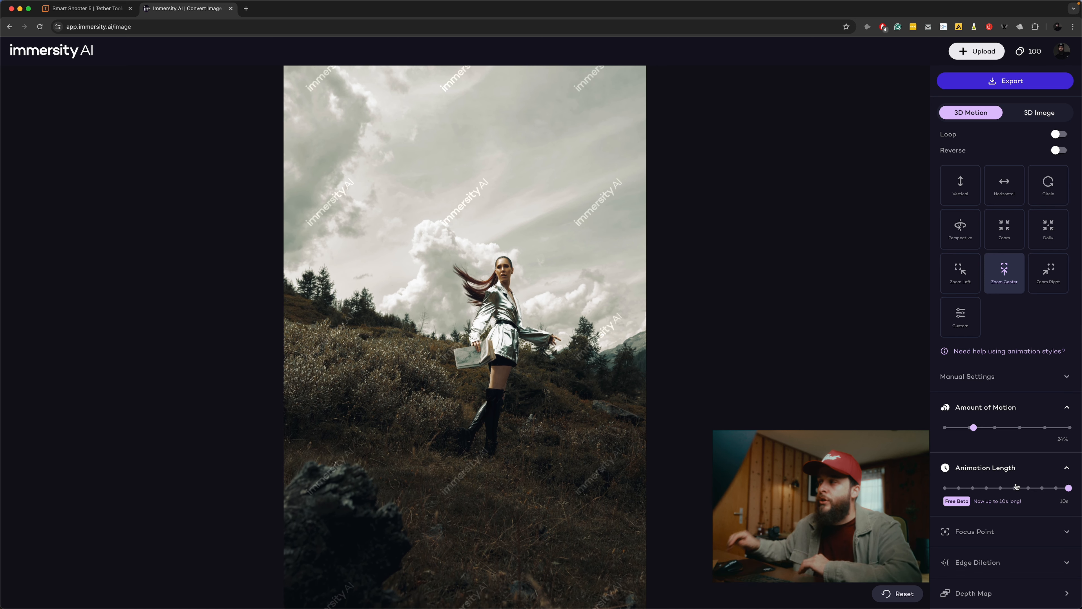
Set the animation's focus point on the woman's face.
click(975, 532)
click(1008, 502)
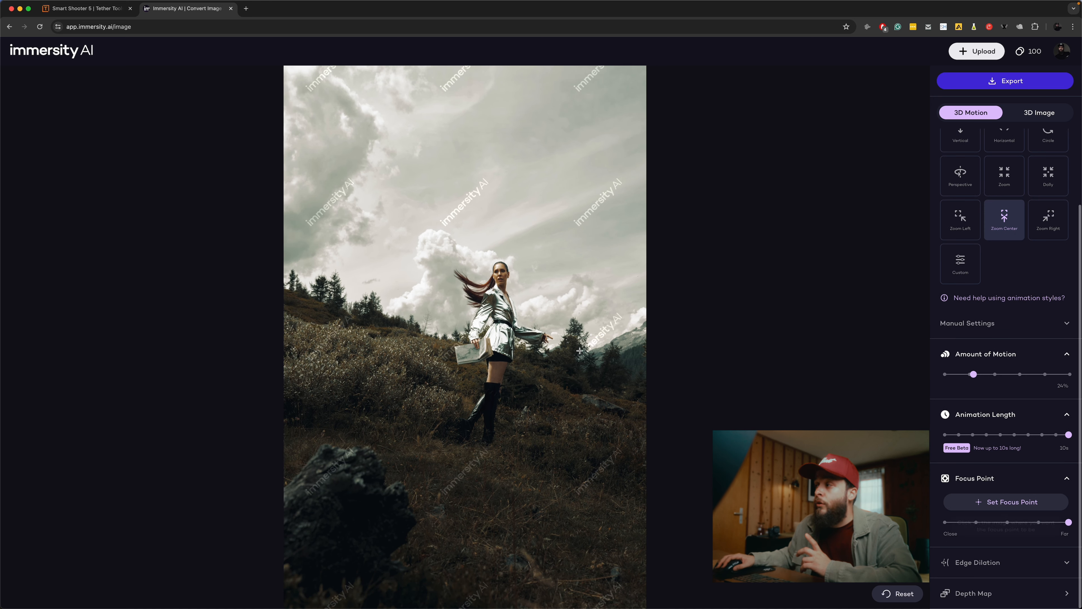
click(499, 273)
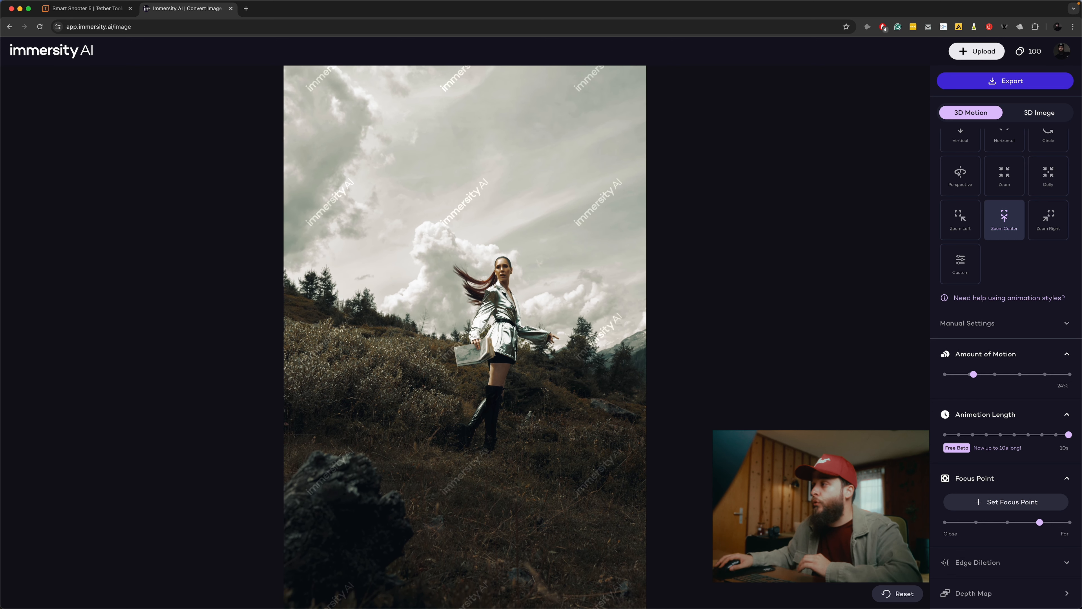
Adjust the Edge Dilation of the animation, trying different strengths including 20%.
click(961, 562)
click(960, 555)
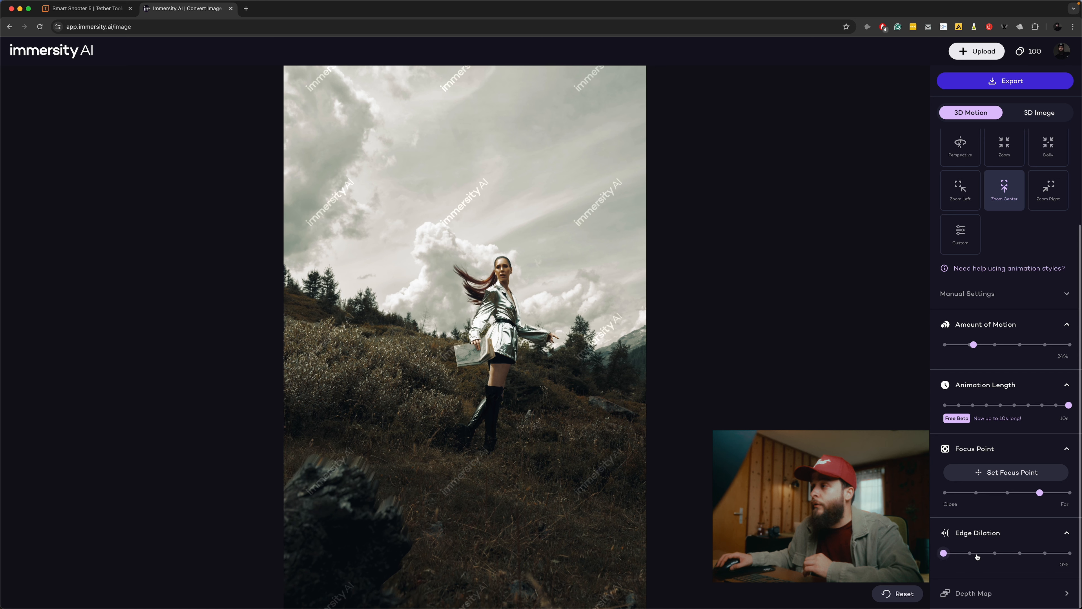
click(1068, 554)
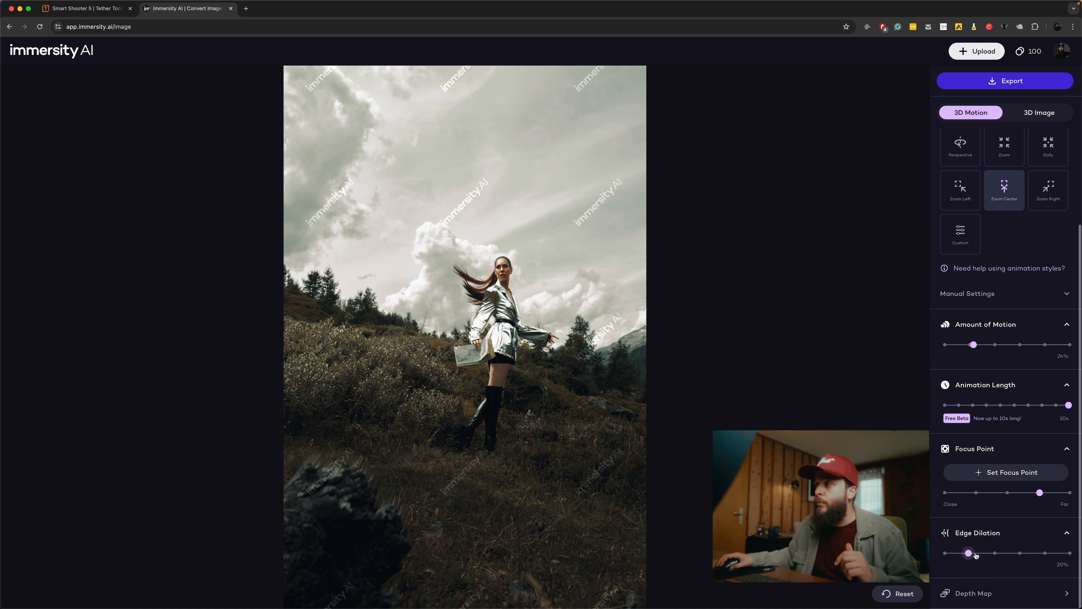
click(987, 553)
Examine the photo's depth map and its brush settings in the depth map editor, and leave without saving changes.
click(976, 593)
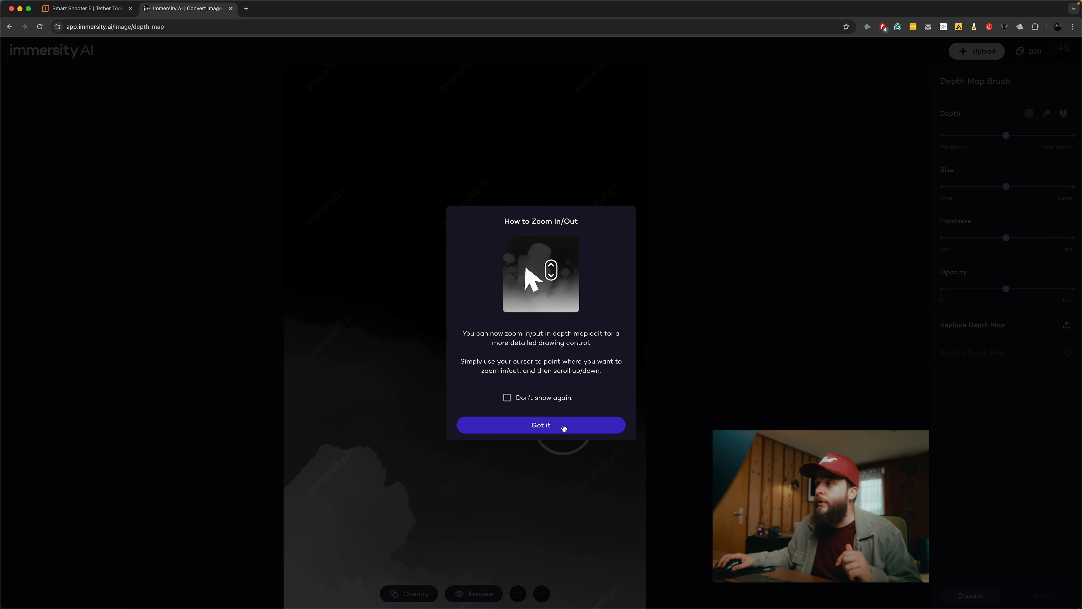
click(563, 426)
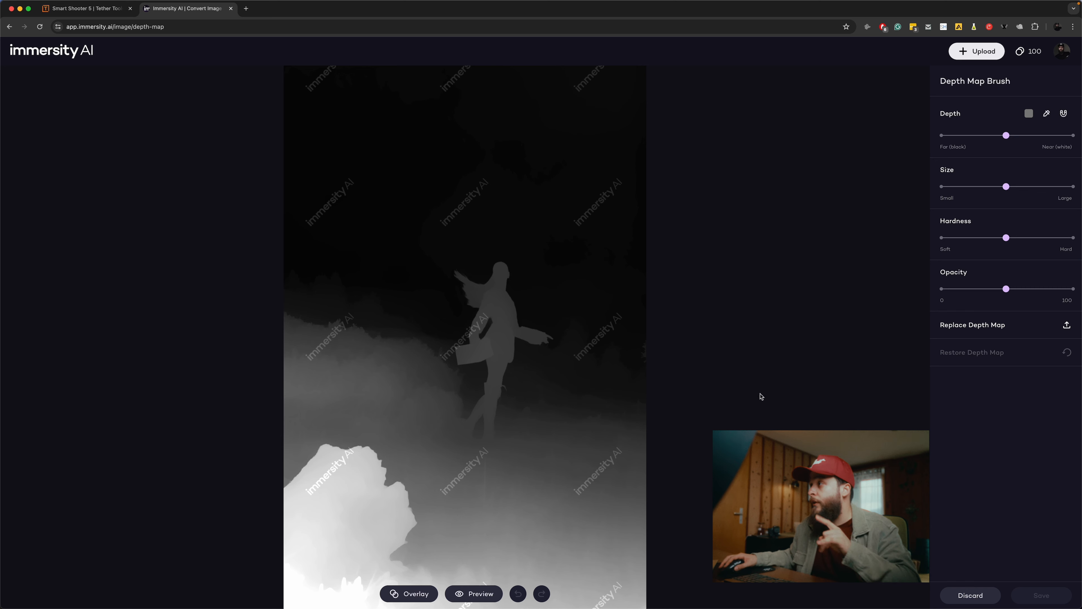
click(1063, 328)
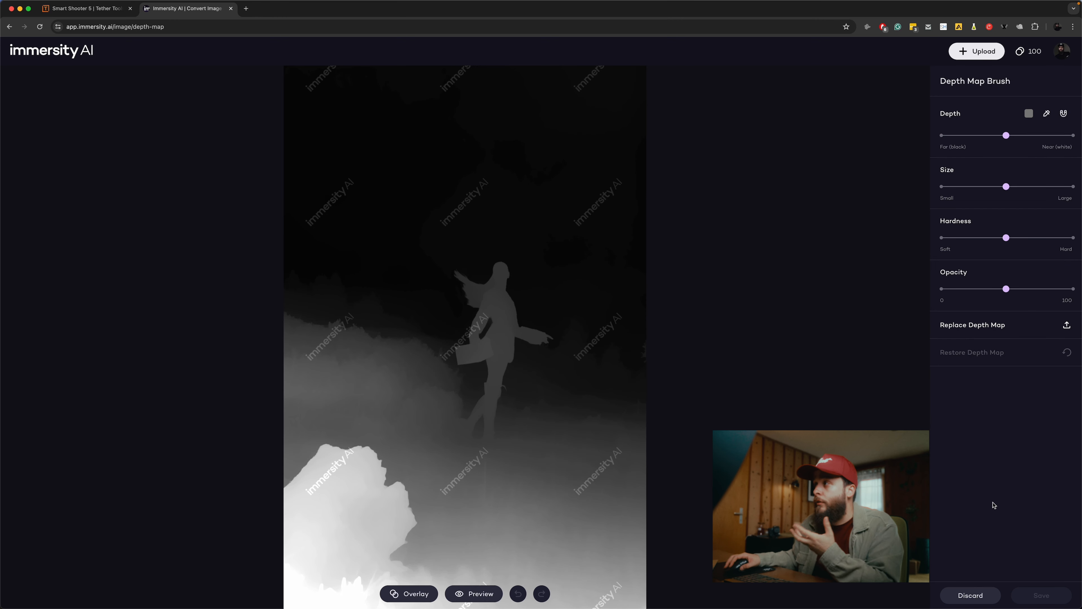
click(975, 595)
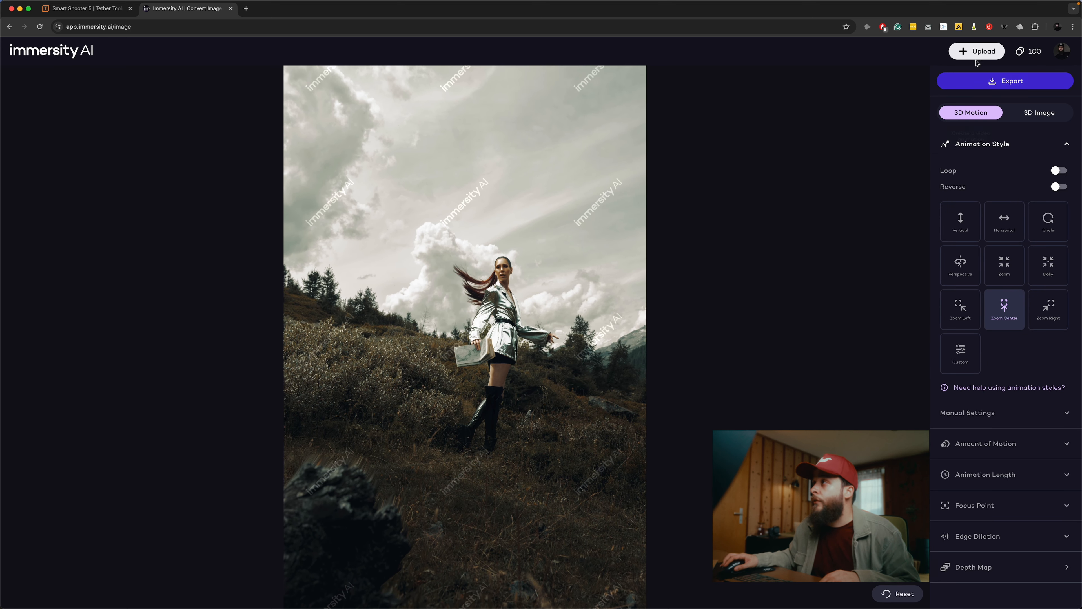
Upload the beauty portrait with the pearl headpiece as a new file, and choose the Circle animation style after previewing Perspective and the zoom variants.
click(960, 53)
click(603, 354)
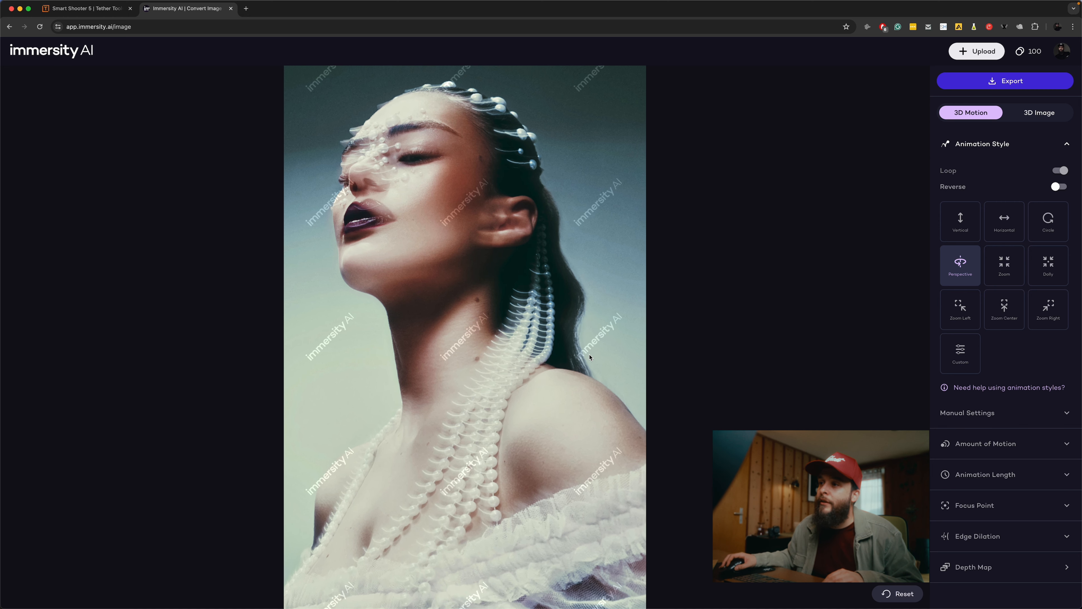
click(1007, 309)
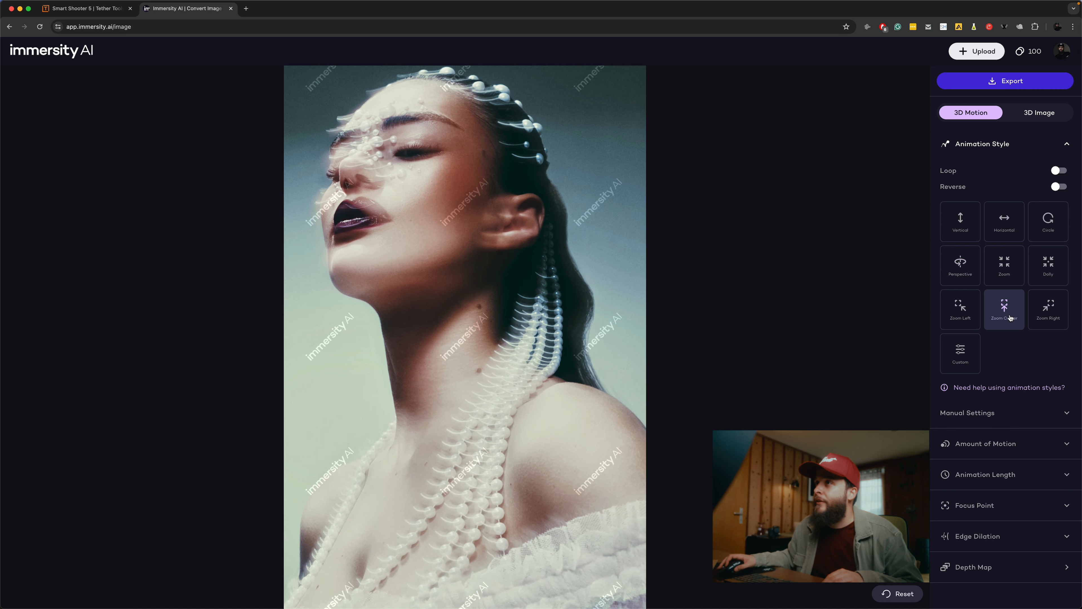
click(972, 270)
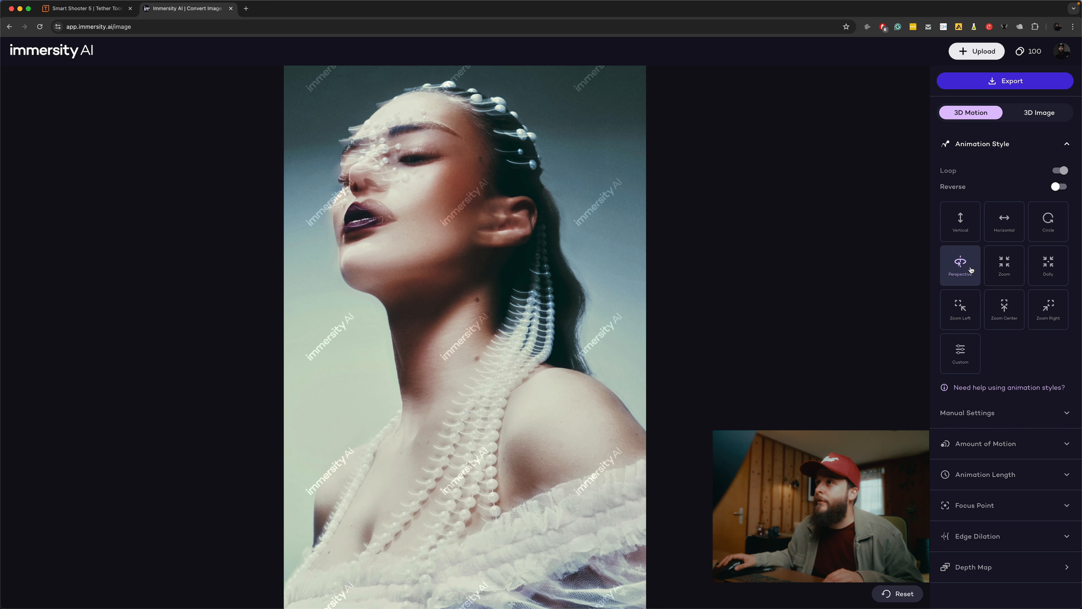
click(1042, 231)
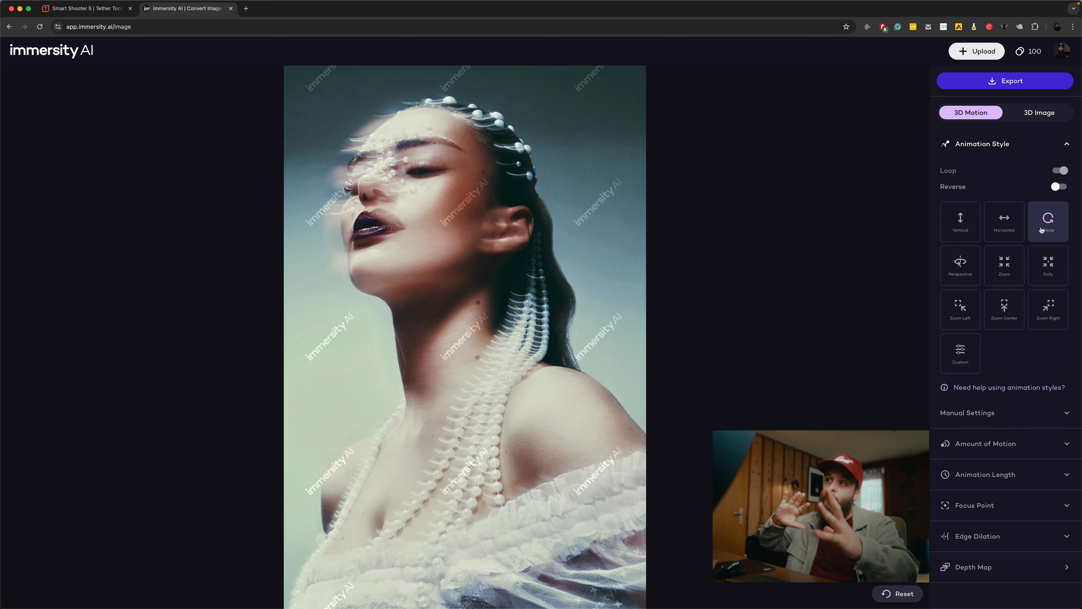
click(1052, 308)
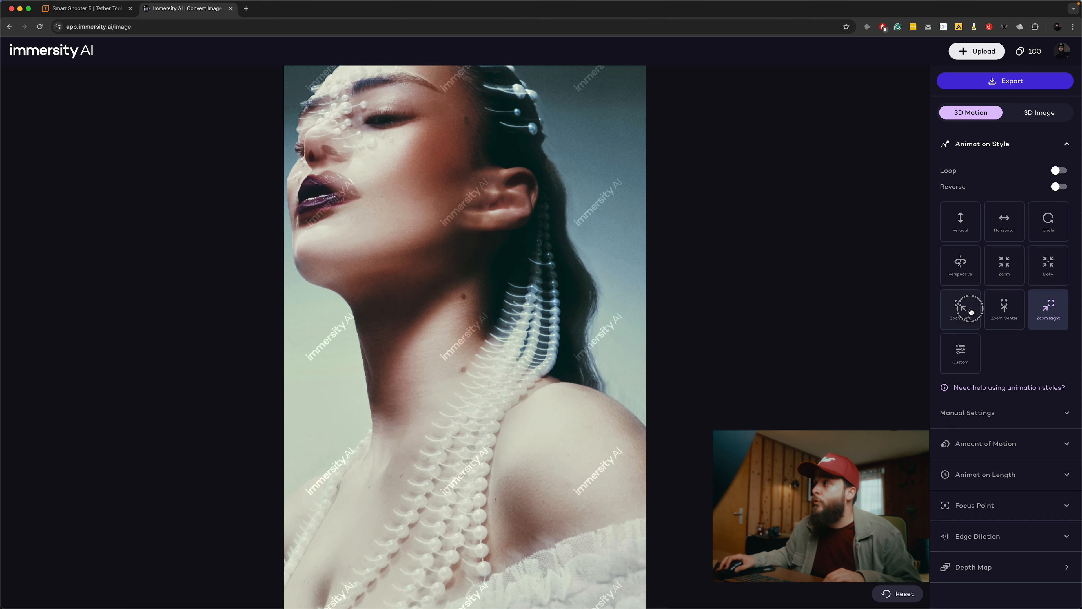
click(970, 310)
click(1048, 227)
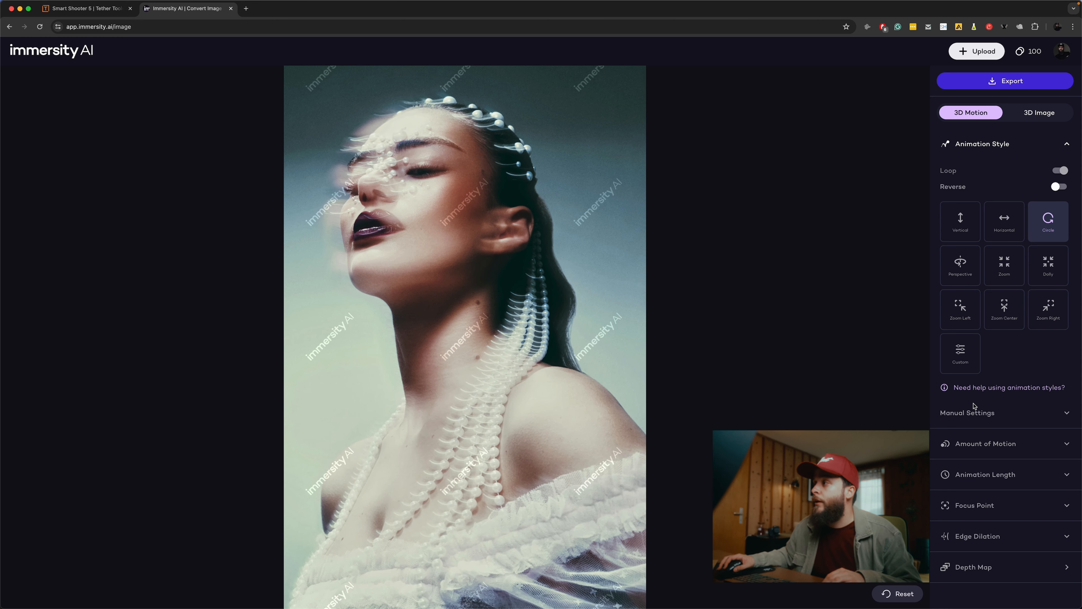
Set the portrait's Amount of Motion to 44% and its Animation Length to 10 s.
click(987, 445)
click(981, 512)
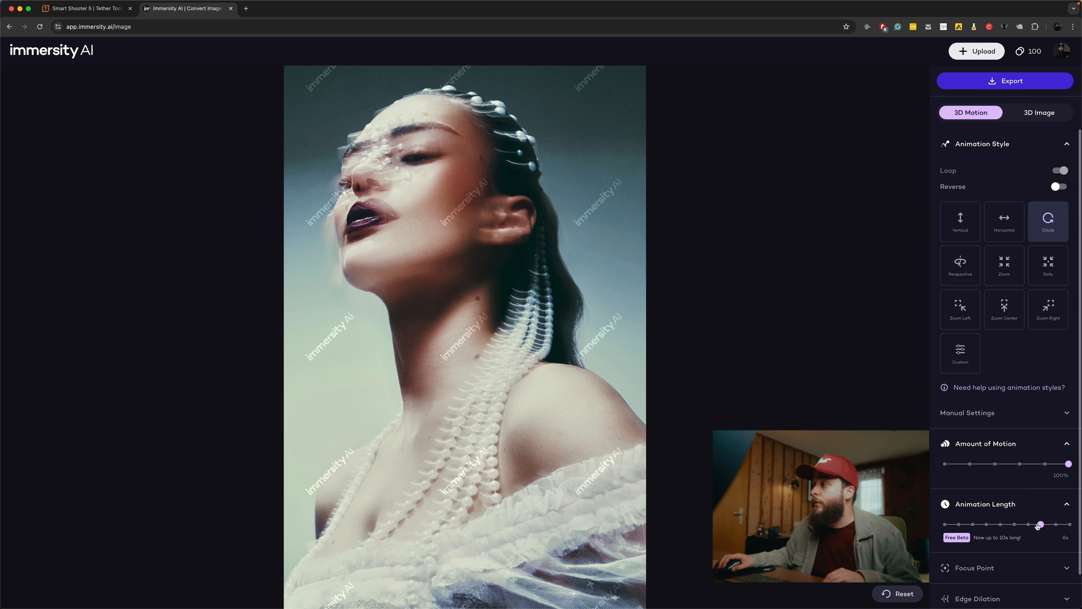
click(999, 465)
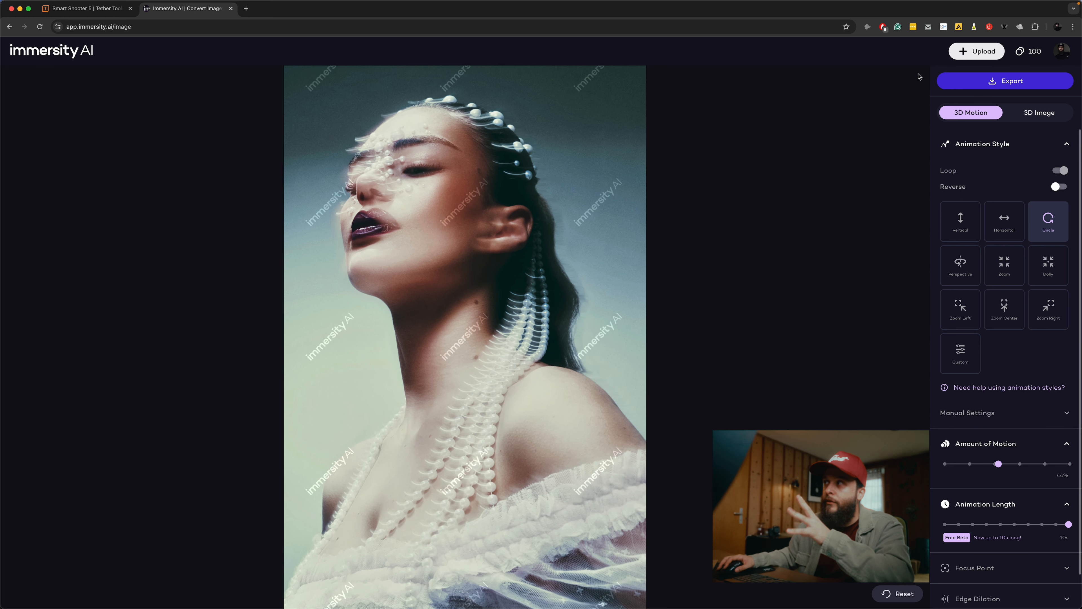
Replace the portrait with the Foret Bleue serum bottle photo from the IMAGES folder of STILL LIFE 2024, discarding the current work.
click(987, 57)
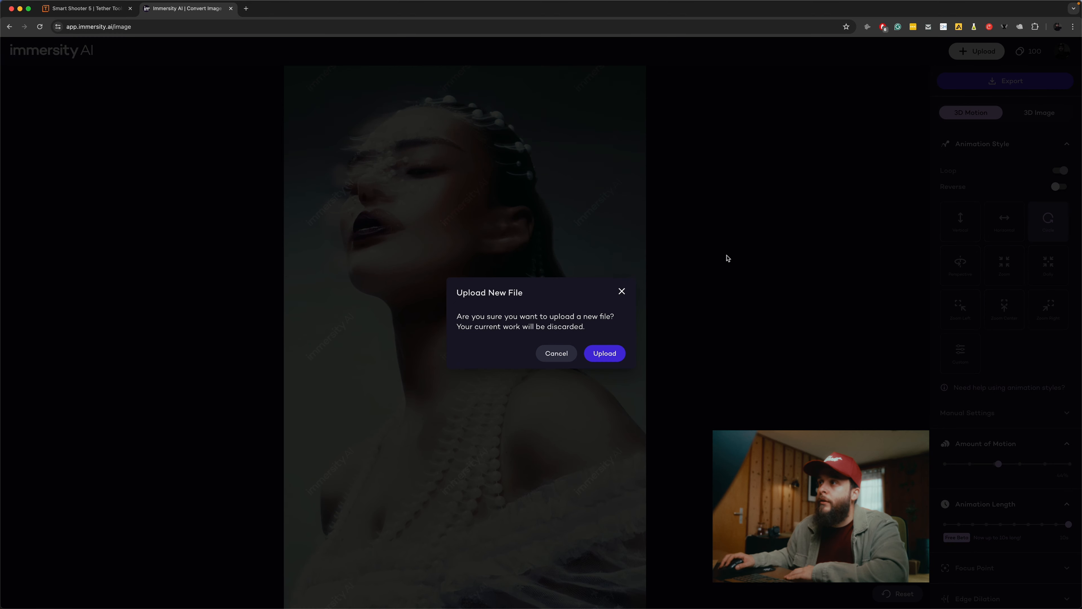
click(605, 354)
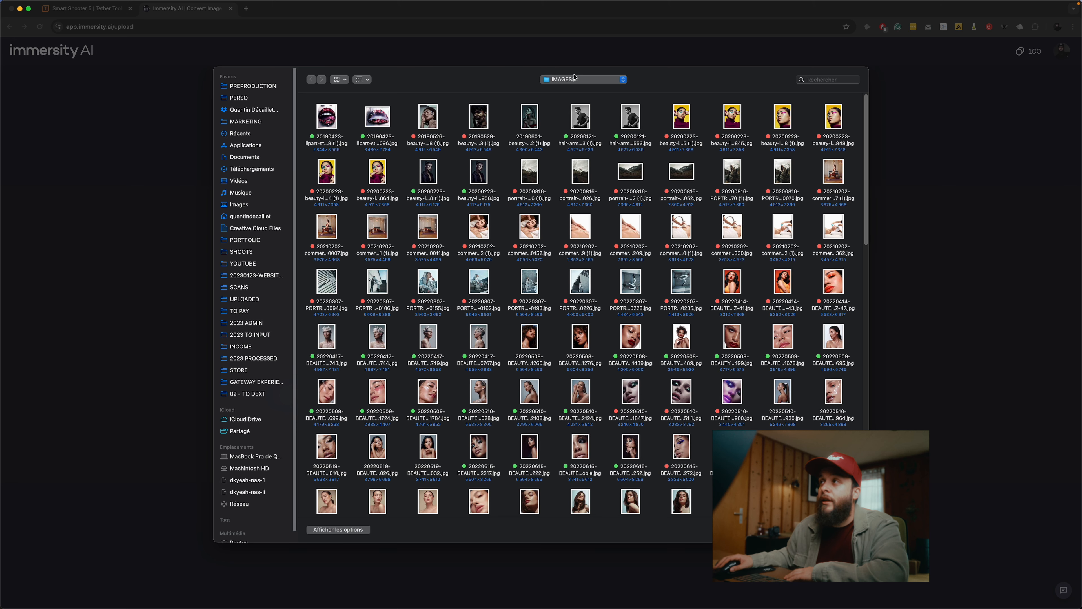
click(574, 78)
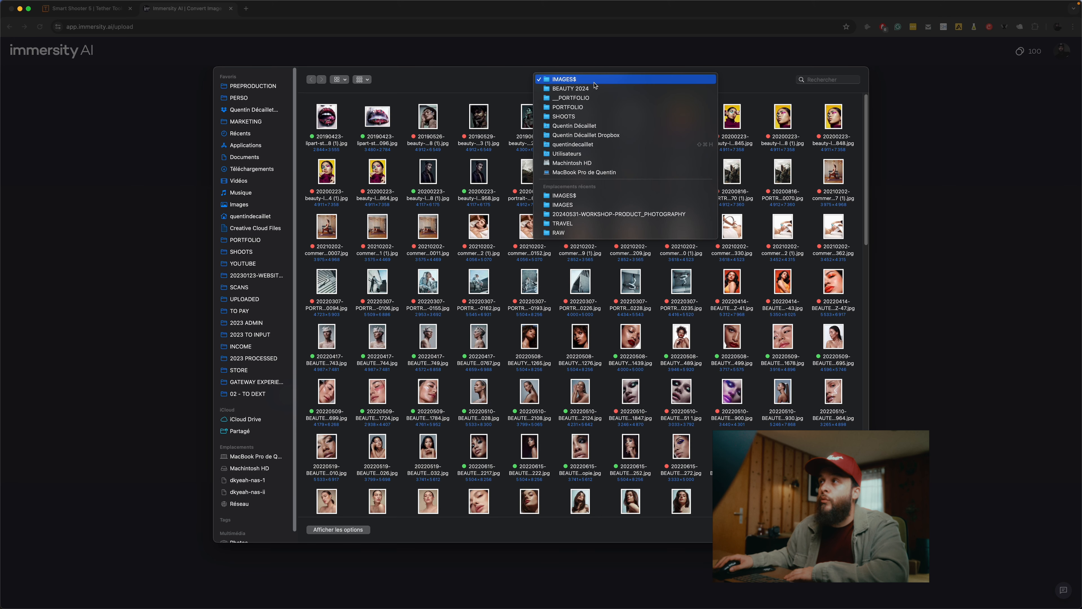
click(582, 98)
double_click(437, 120)
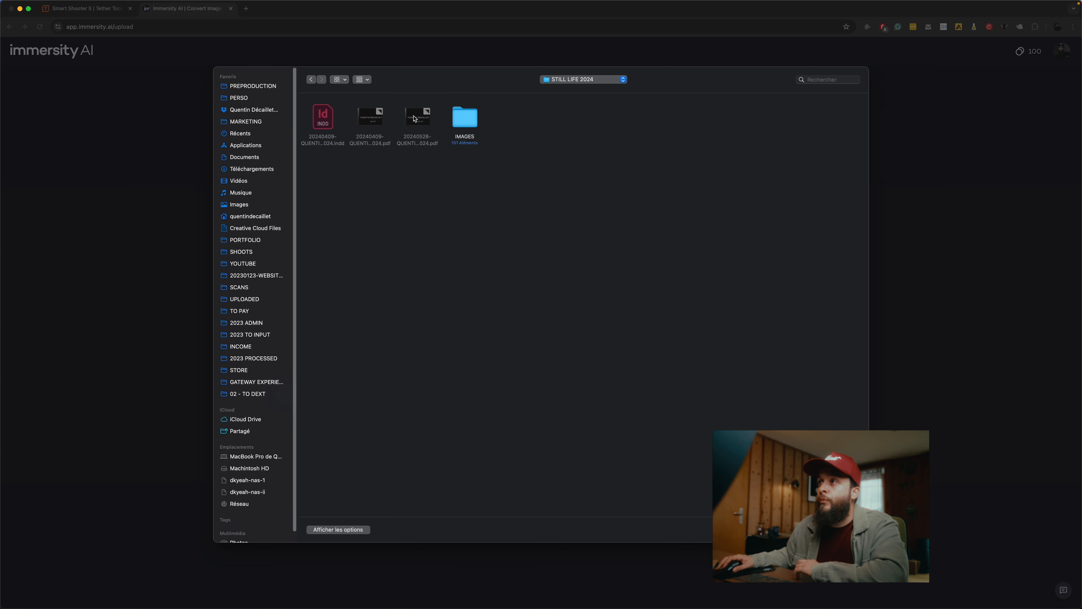
double_click(465, 119)
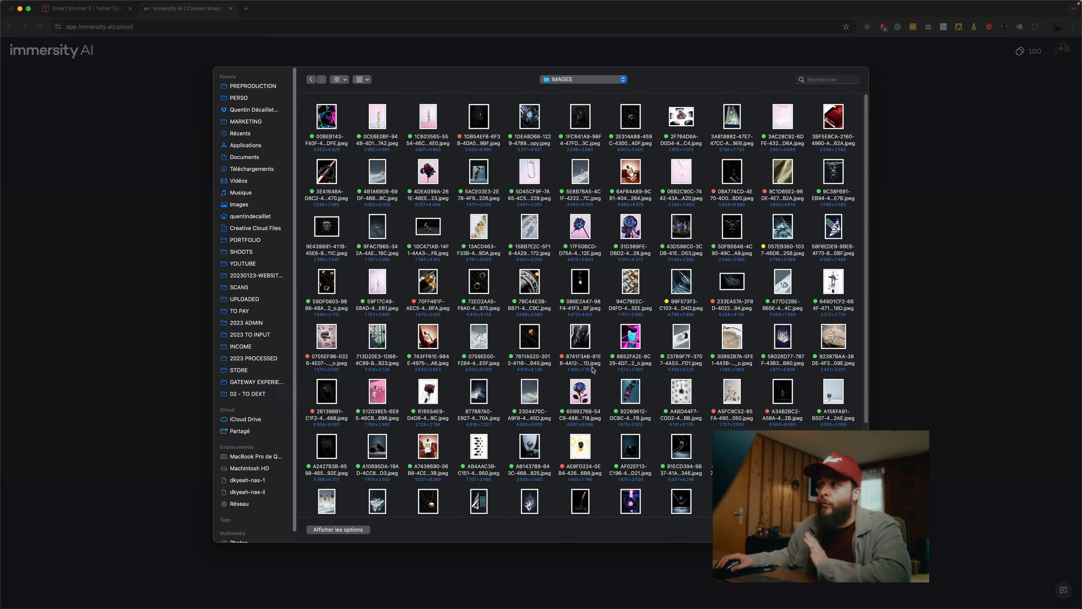
key(Escape)
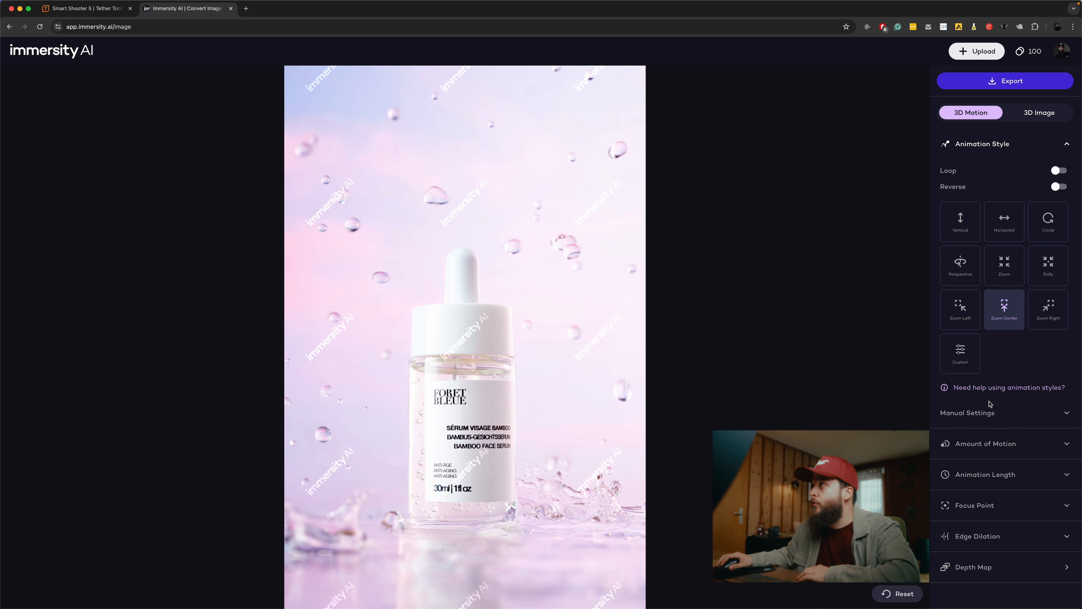
Loop the bottle's Zoom Center animation, and set its Animation Length to 10 s and Amount of Motion to 19%.
click(1064, 172)
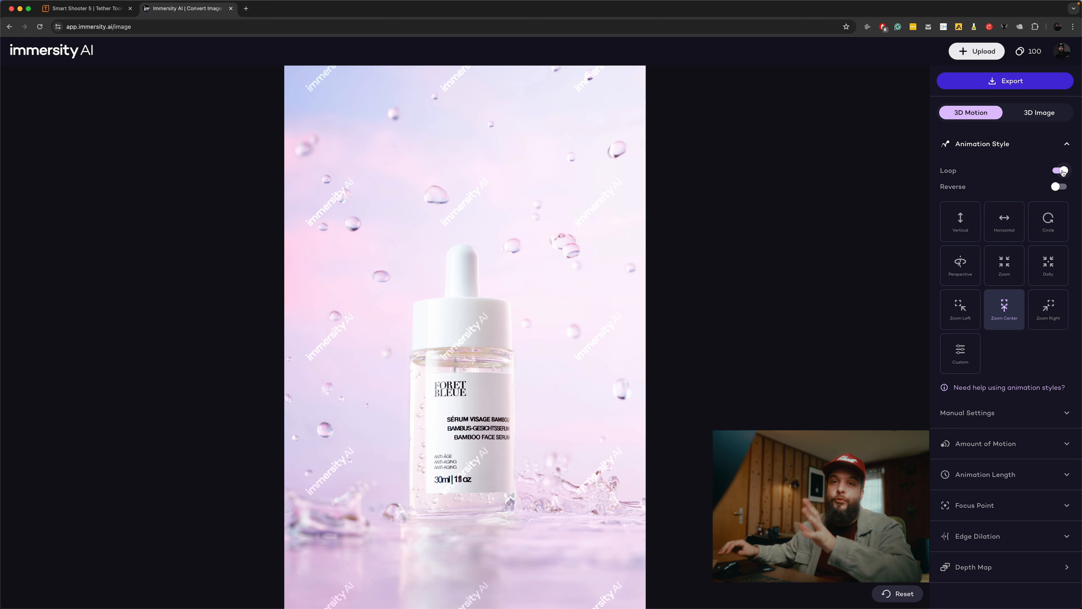
click(986, 444)
click(985, 504)
click(1068, 524)
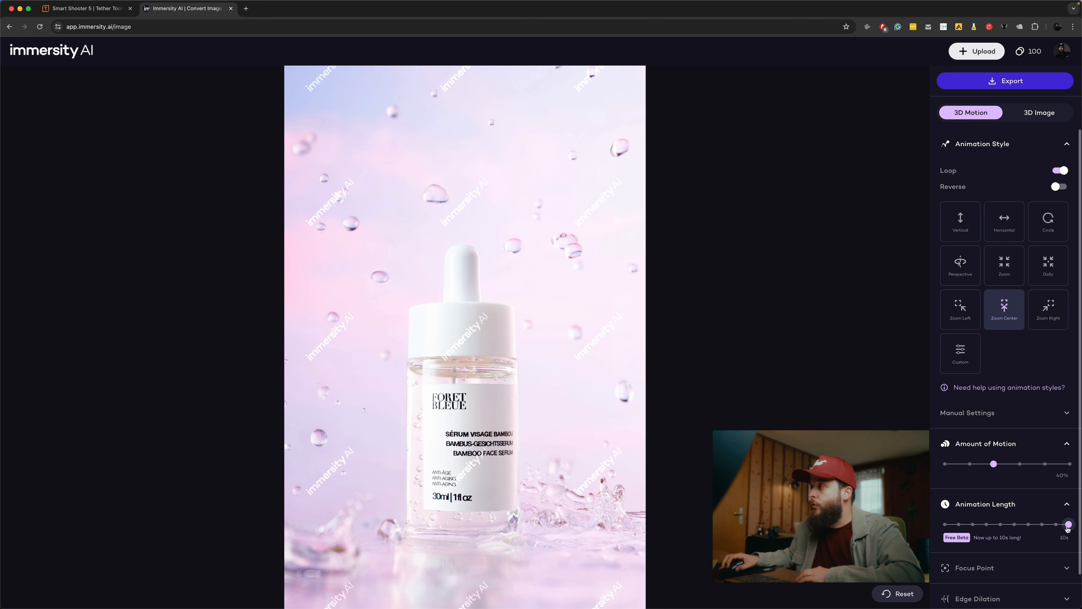
drag(994, 463, 968, 464)
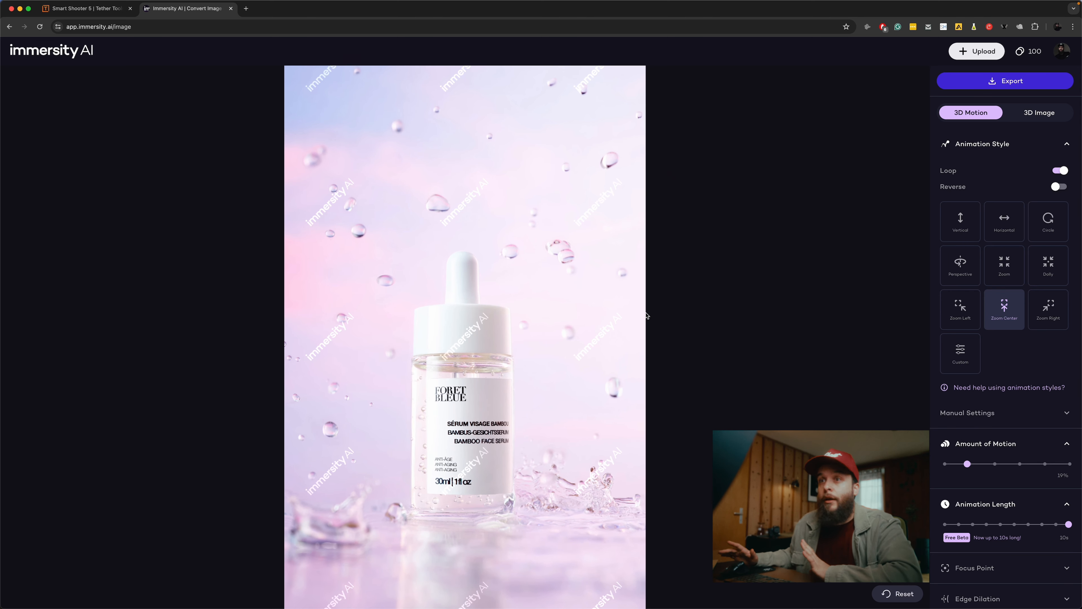
Switch the serum bottle photo from 3D Motion to 3D Image to preview it as a stereo image.
click(1012, 114)
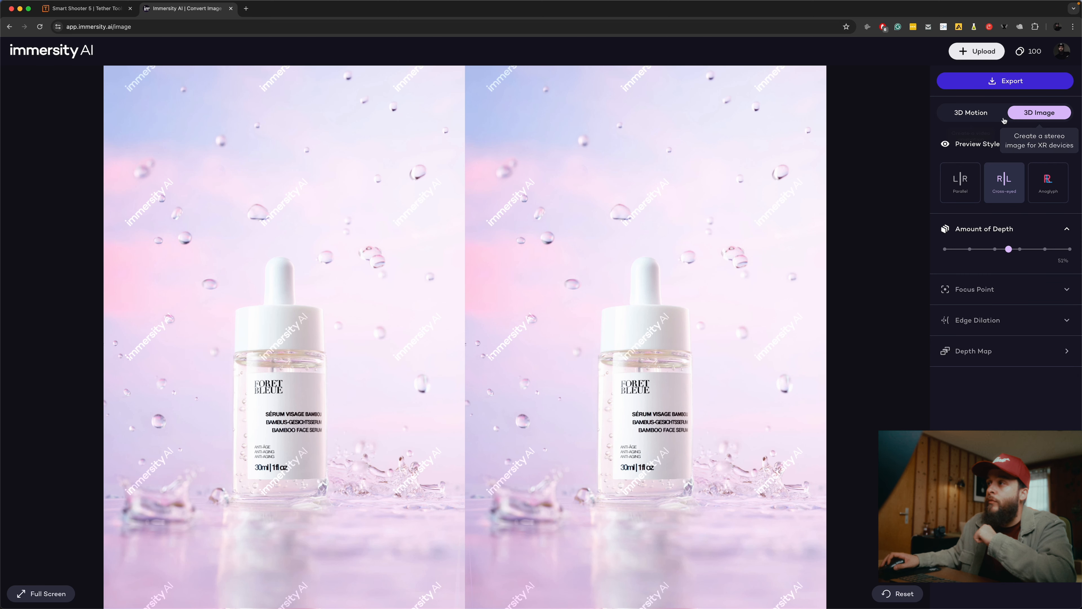